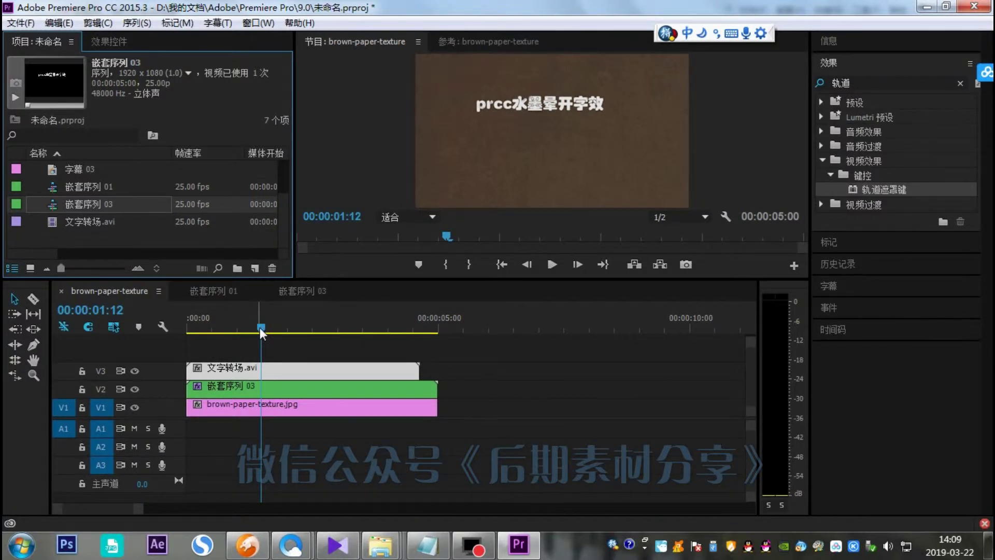
Step: Play the sequence from the start, then park the playhead past the end of the clips
drag(260, 328, 135, 336)
click(547, 263)
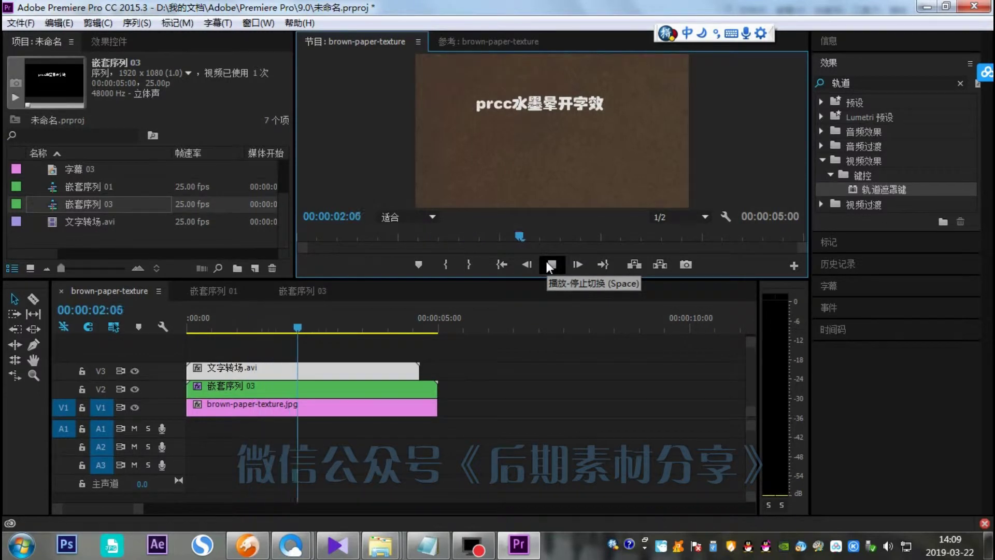
click(547, 263)
drag(315, 326, 514, 336)
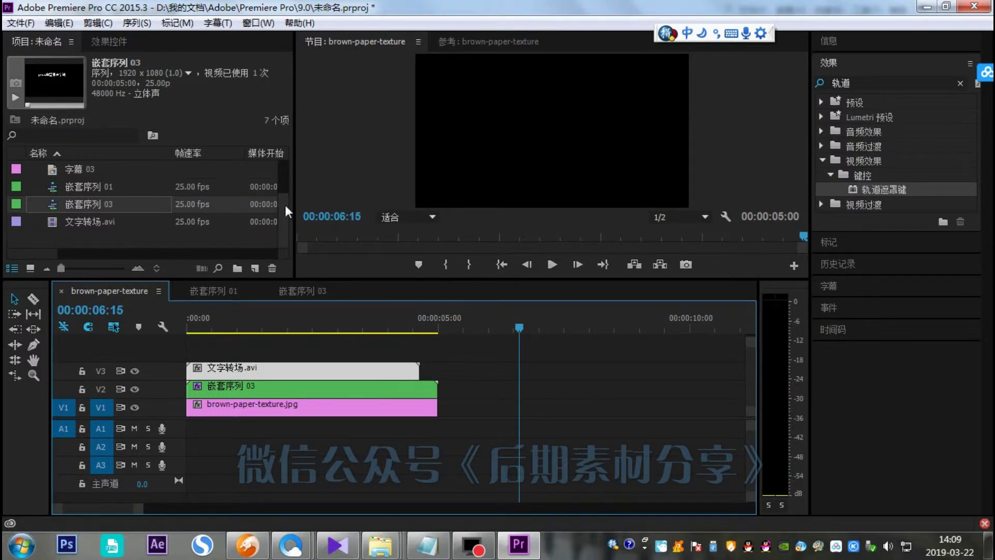
Step: Place a second brown-paper-texture.jpg clip on V1 after the gap
drag(285, 205, 284, 188)
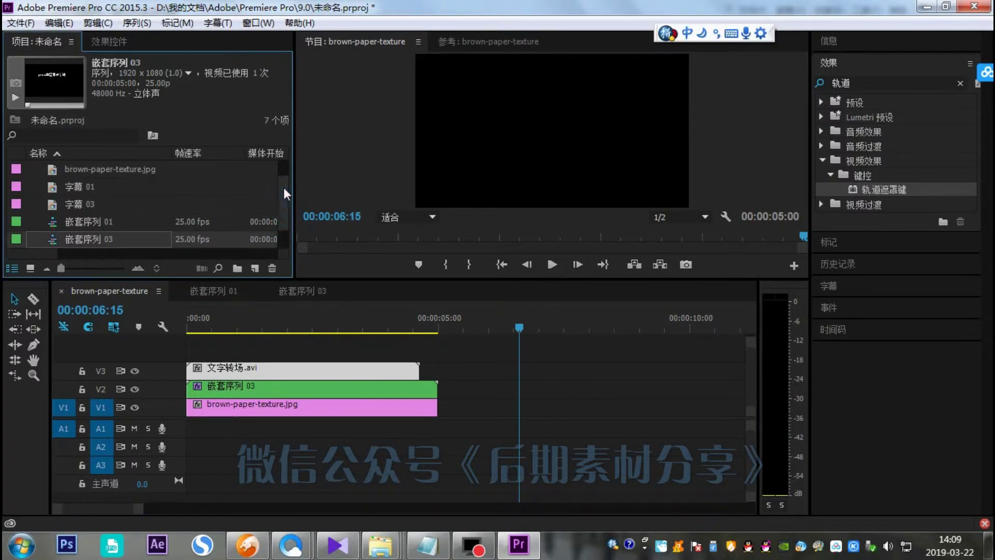
click(110, 170)
drag(111, 170, 508, 415)
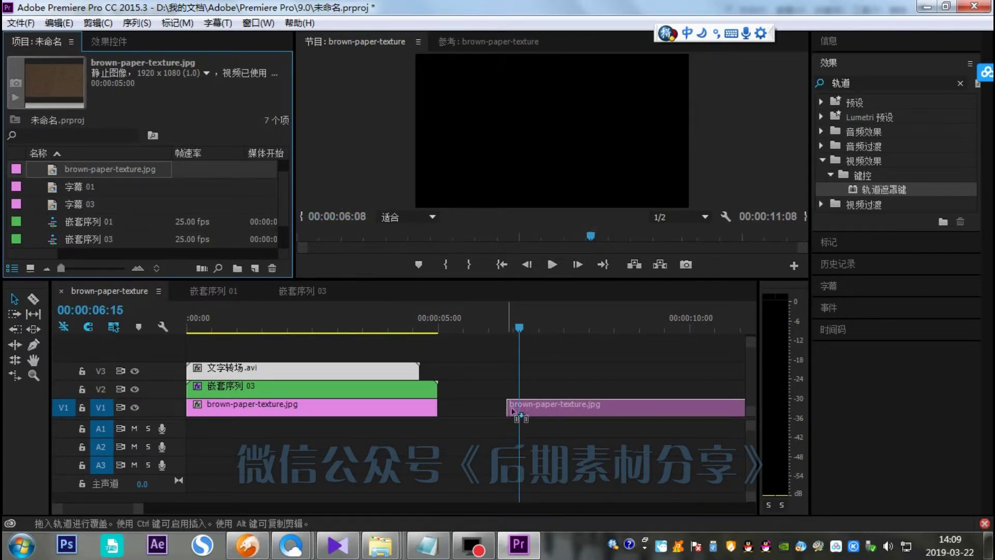
drag(519, 327, 578, 337)
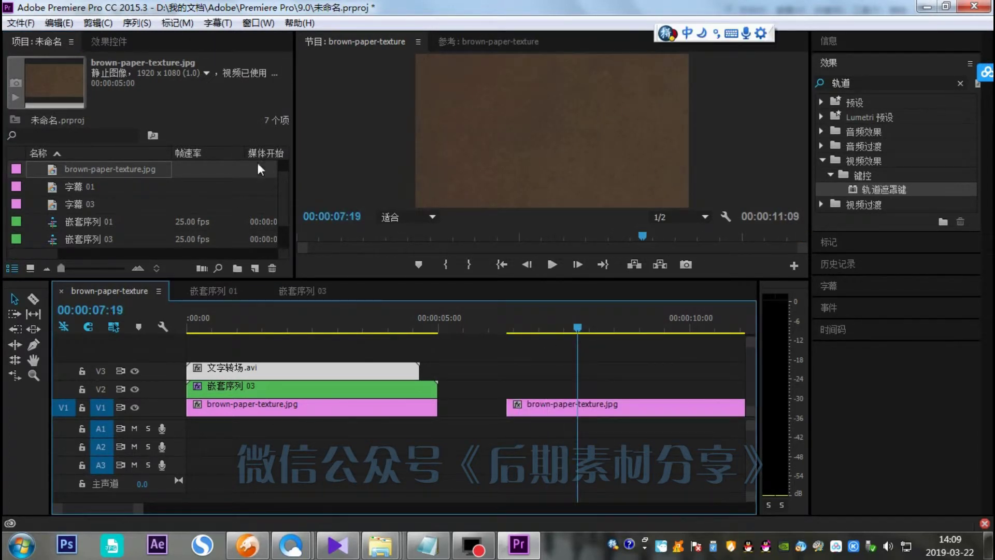
Step: Put 文字转场.avi on V3 above the new texture, preview the ink transition, and hide V3's output
scroll(287, 189, down, 1)
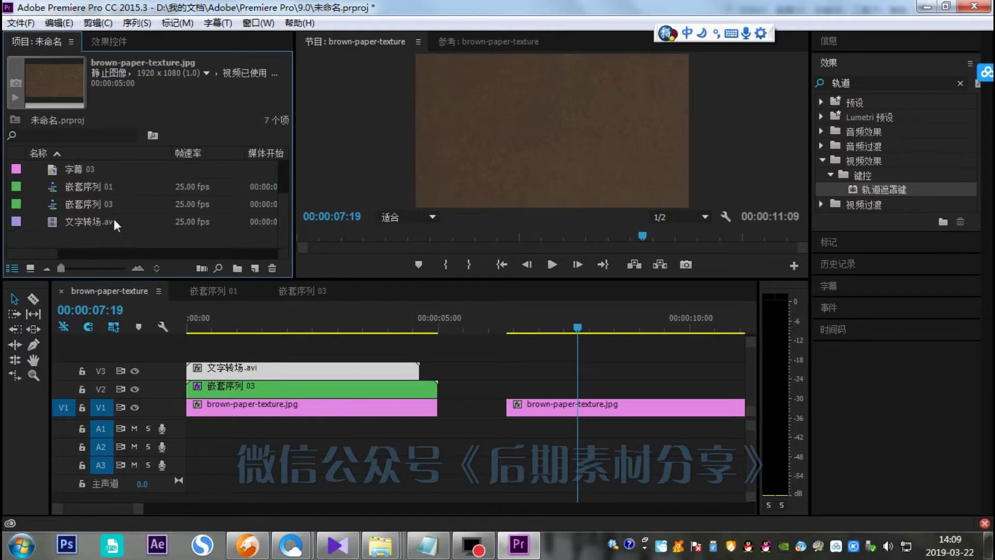
click(82, 221)
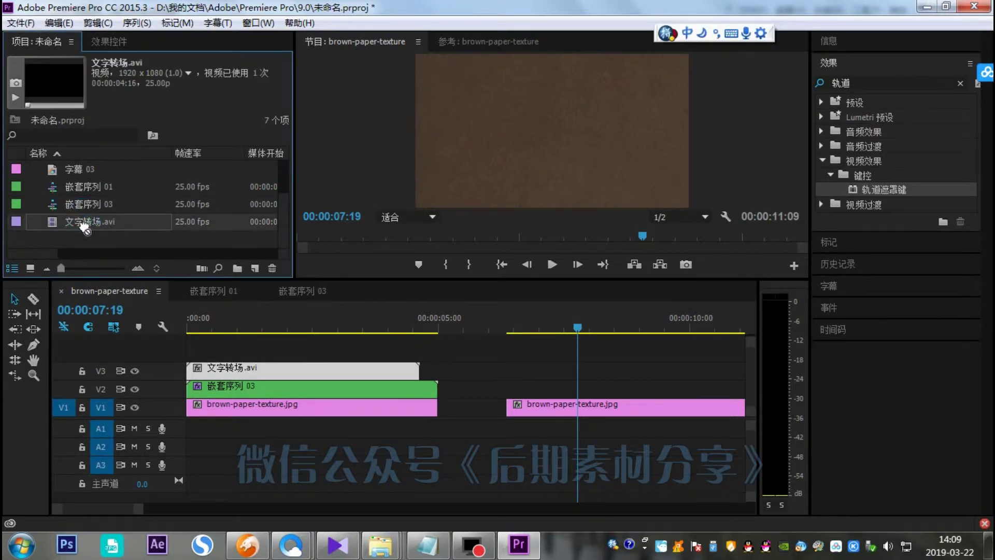
drag(83, 219, 507, 376)
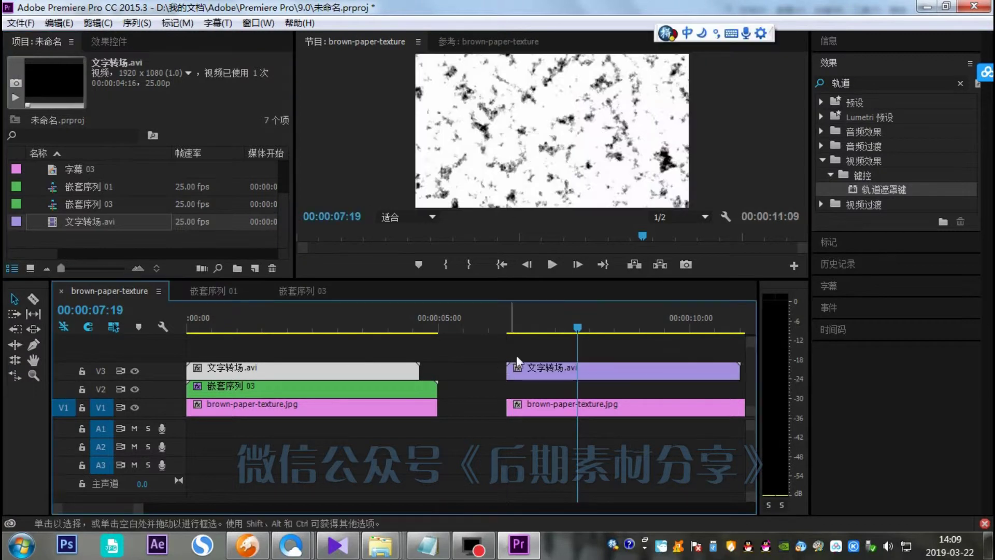
mouse_move(570, 329)
mouse_down()
mouse_move(545, 328)
mouse_move(583, 329)
mouse_move(512, 331)
mouse_move(560, 334)
mouse_up()
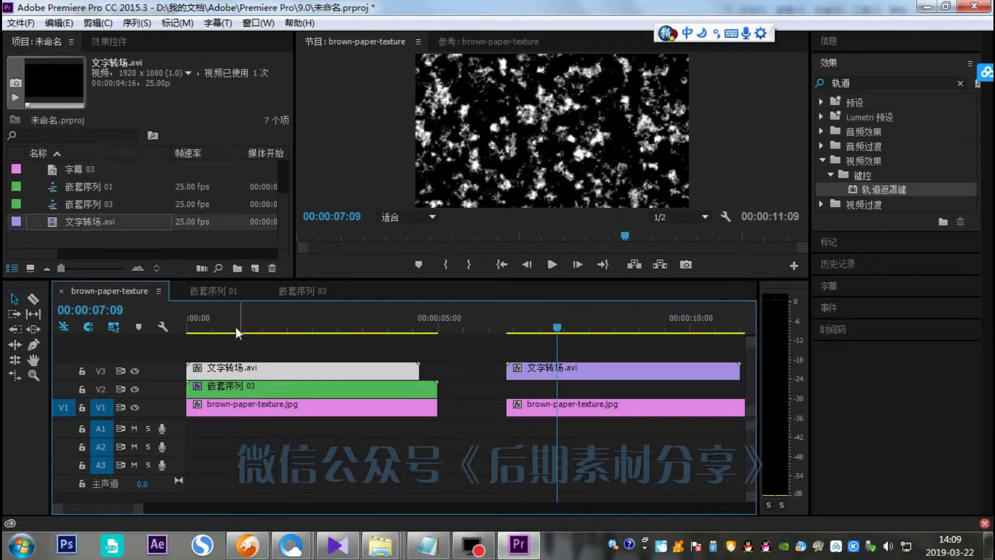
click(136, 371)
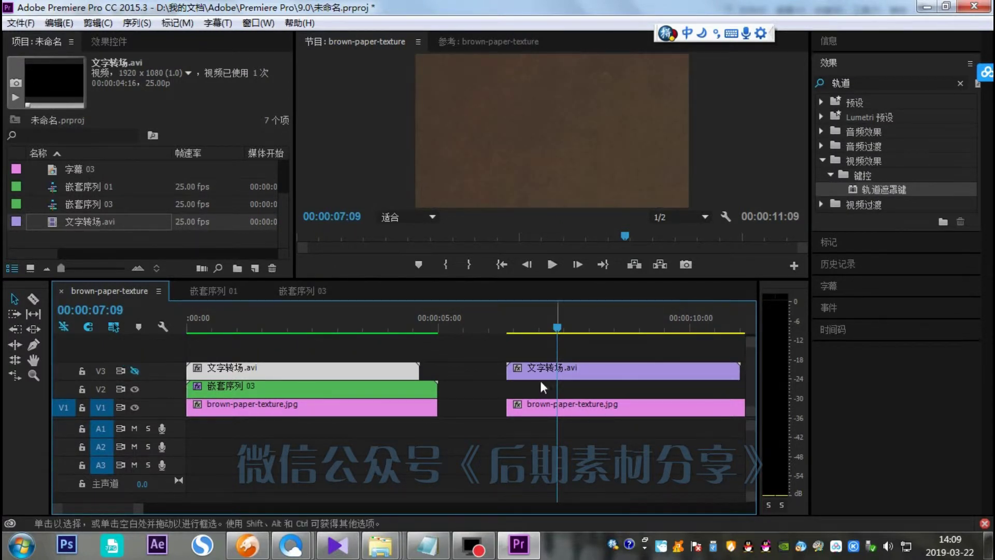
click(222, 22)
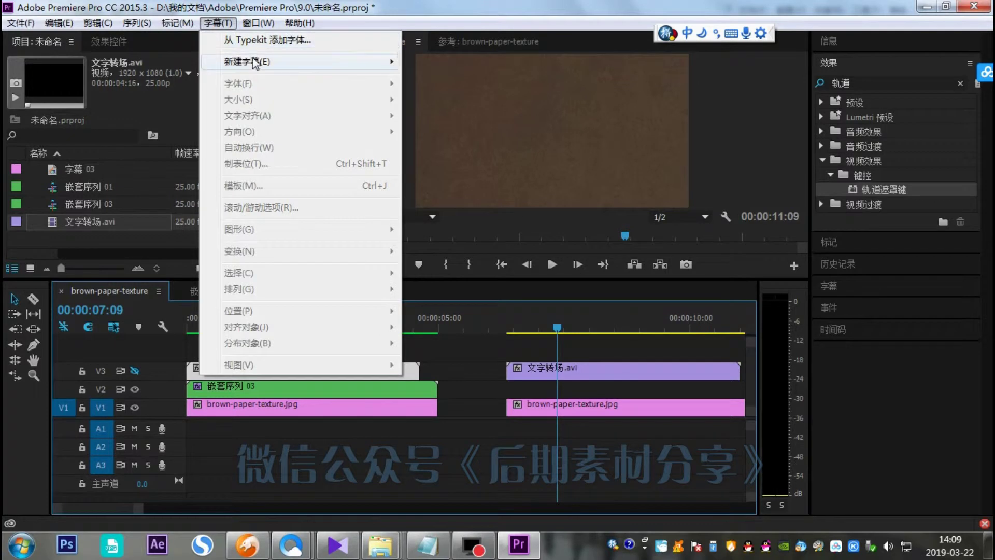
Step: Create a new default still title named 字幕 04 and set a text insertion point on the canvas
mouse_move(269, 61)
click(487, 62)
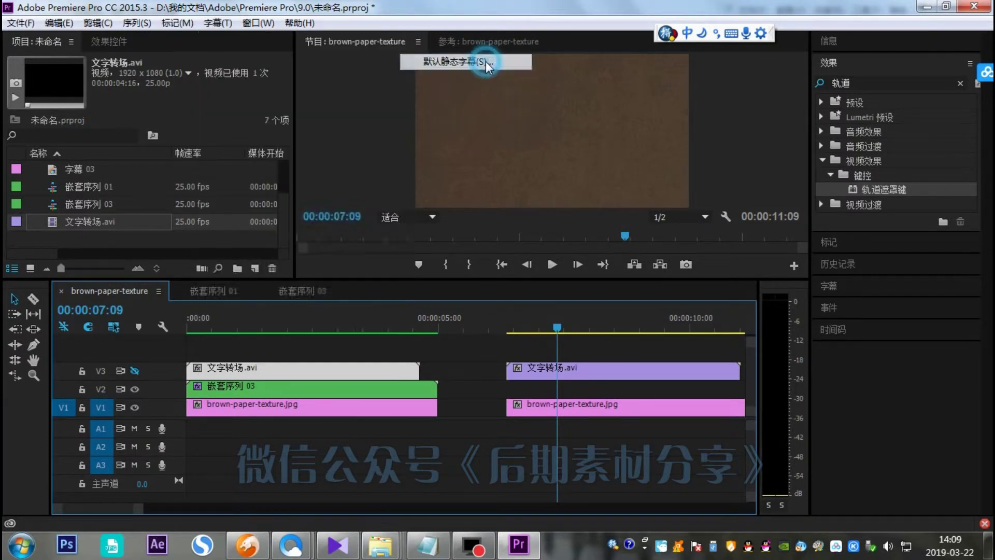
click(514, 337)
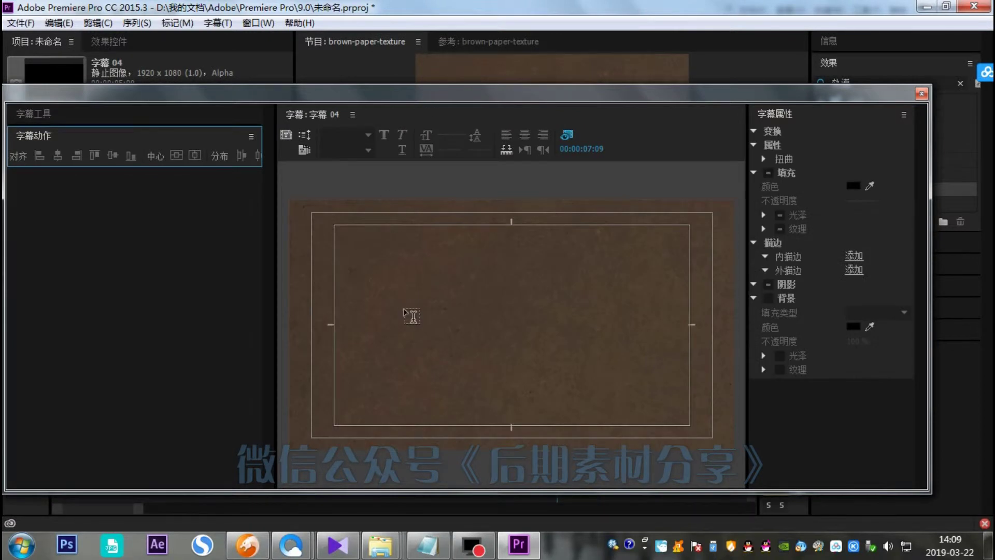
click(415, 313)
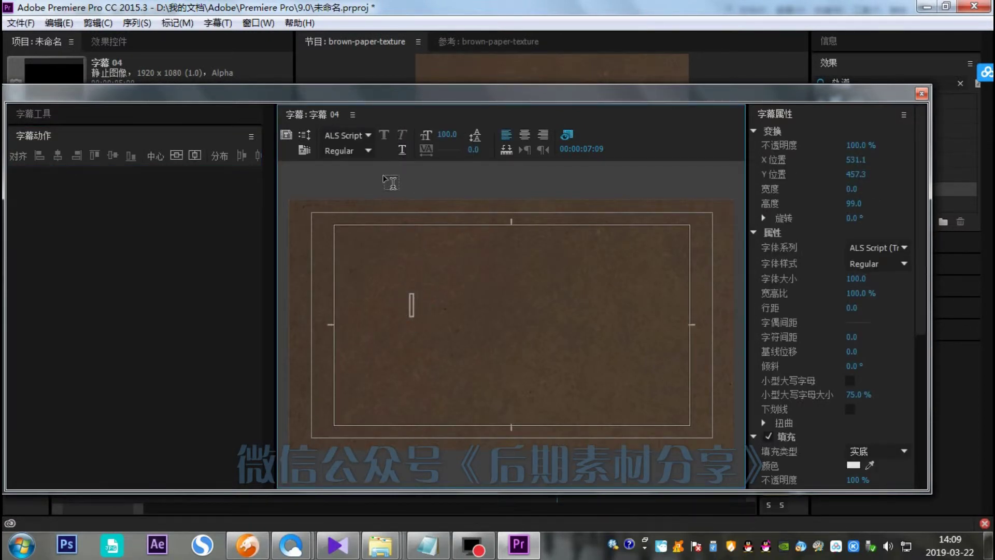
Step: Try title fonts 字魂36号-正文宋楷, Prestige Elite and ALS Script Regular
click(371, 133)
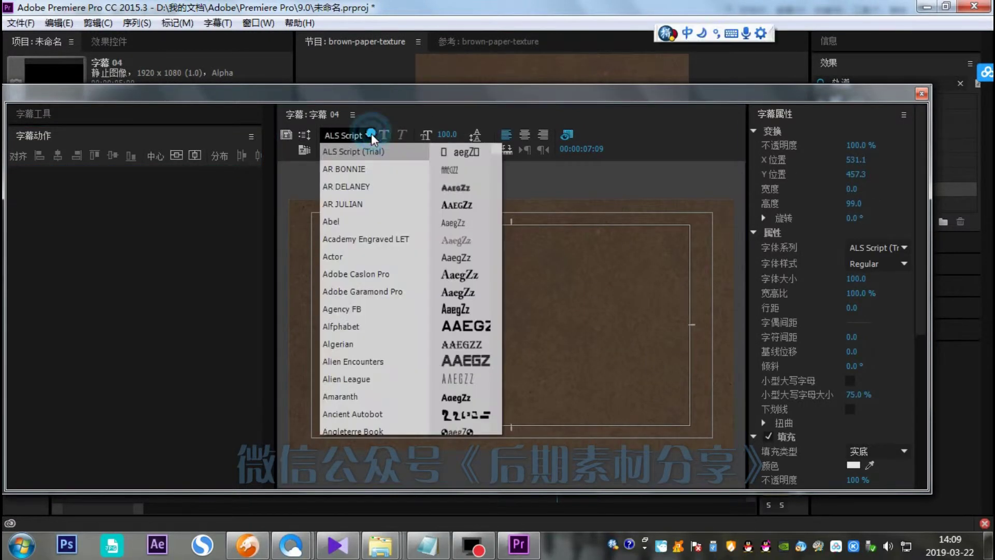
drag(496, 157, 490, 389)
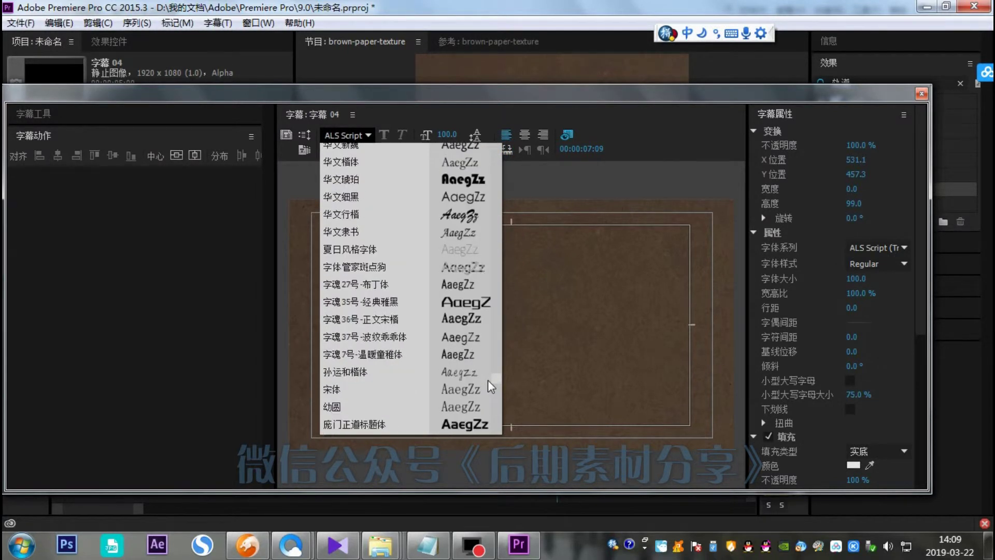
click(396, 319)
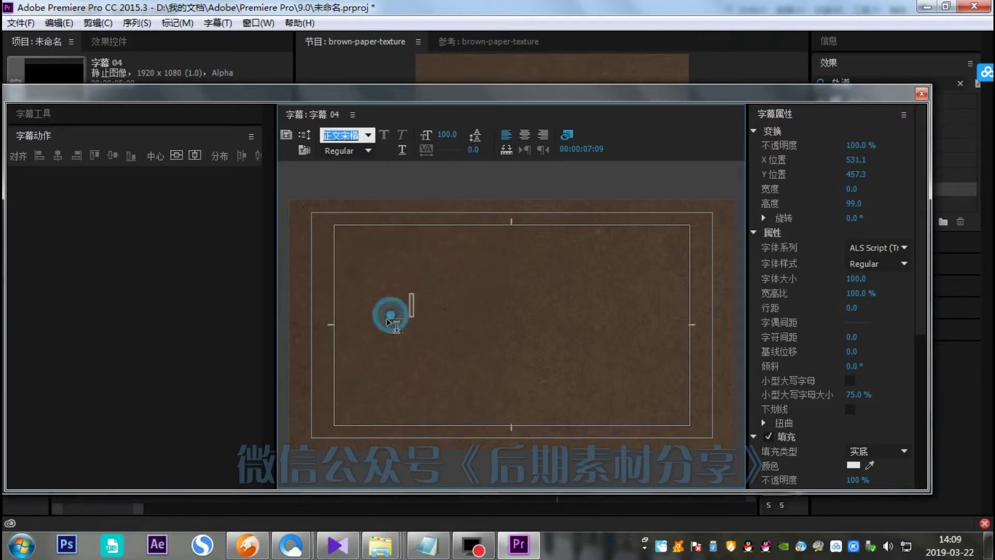
text(pr)
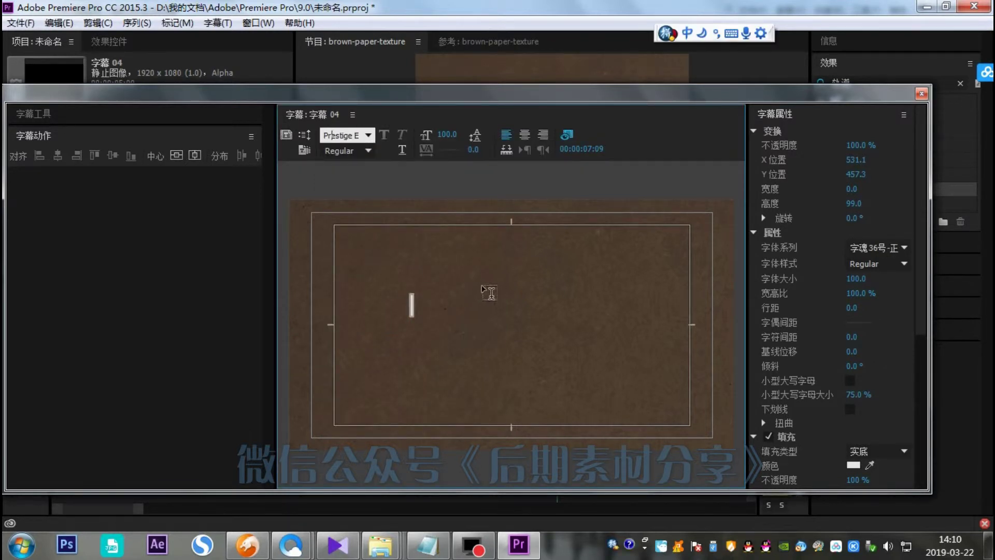
key(Return)
click(367, 135)
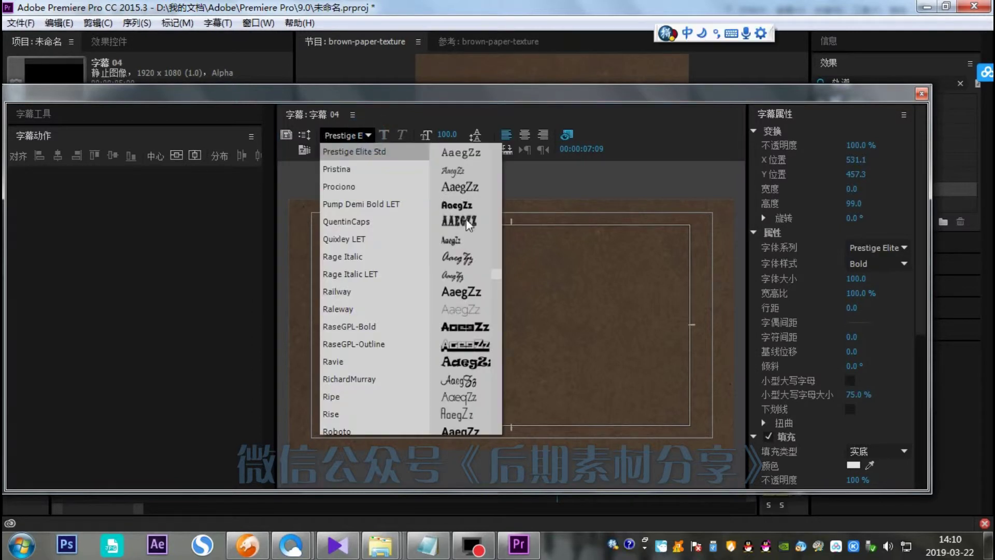
click(475, 326)
click(431, 304)
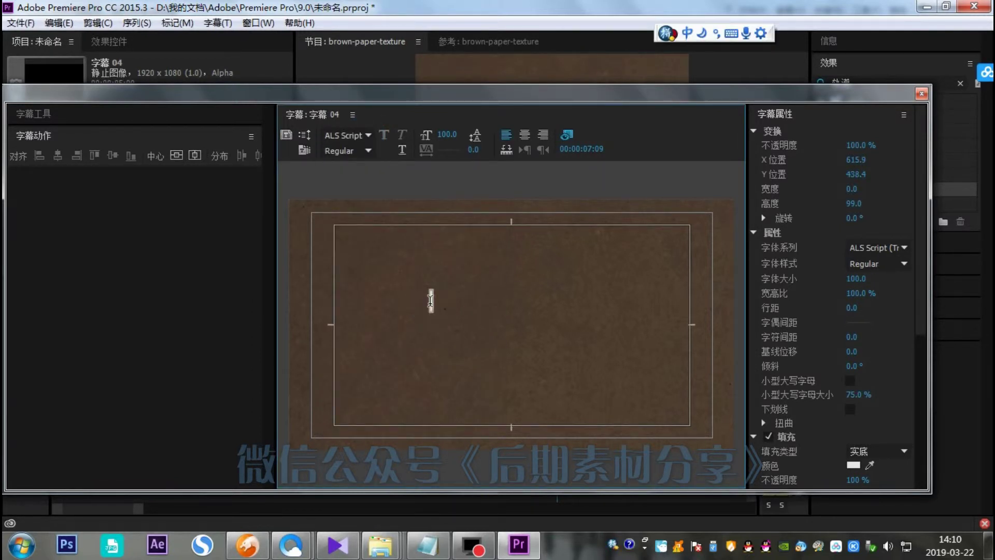
Step: Type 'pr' in the title and try the 文鼎霹雳体 and Cabin fonts
text(pr)
key(space)
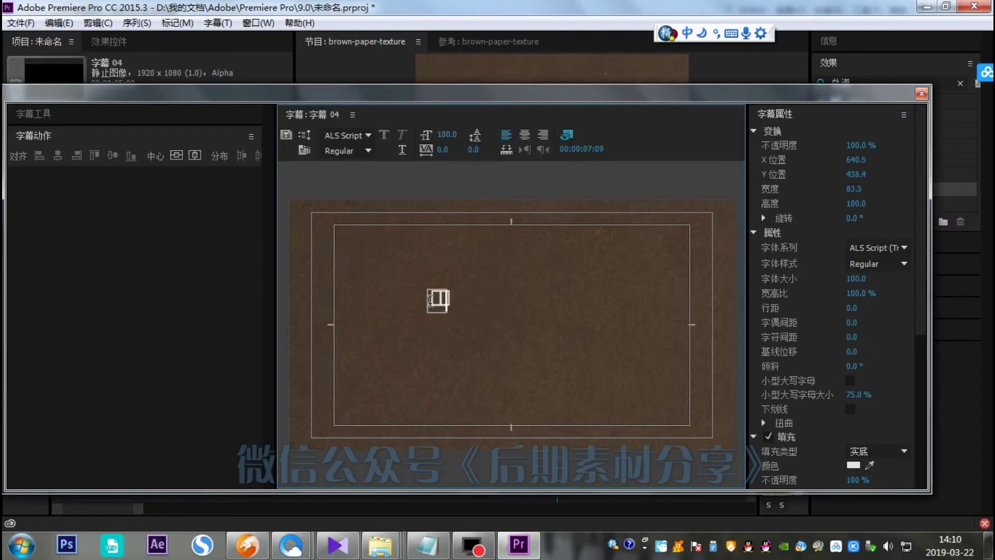
click(369, 135)
drag(495, 150, 499, 390)
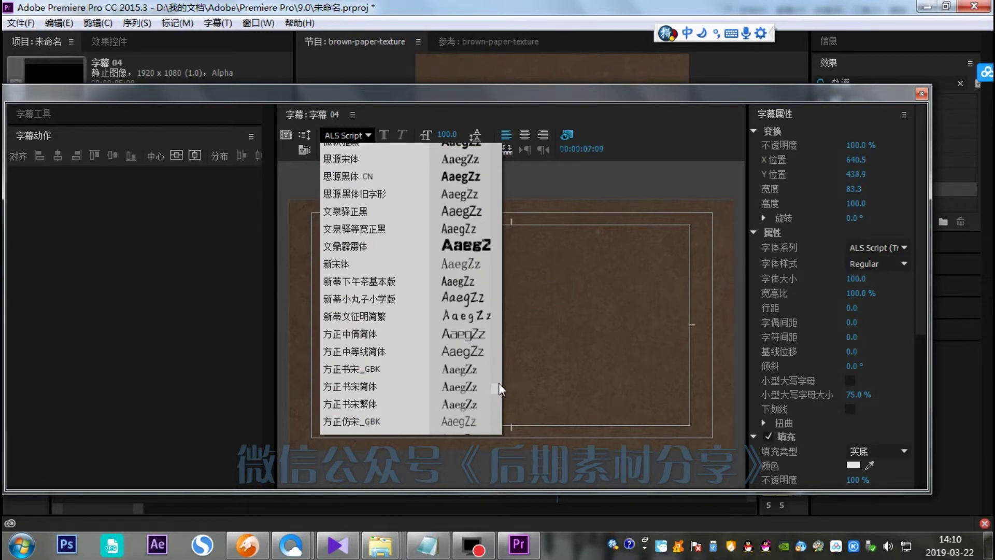
click(358, 247)
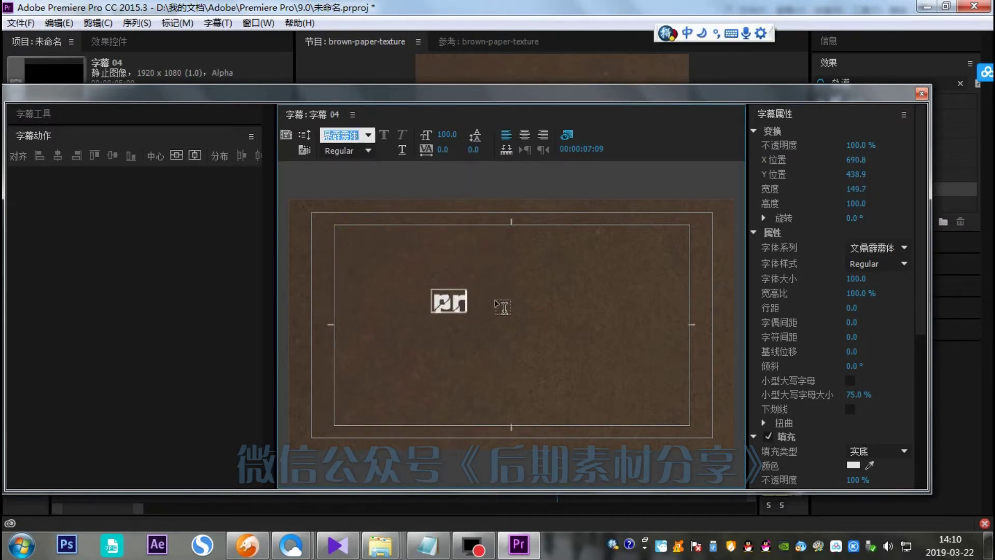
text(cdc)
key(Return)
Step: Apply the 庞门正道标题体 font to the 'pr' title text
click(467, 298)
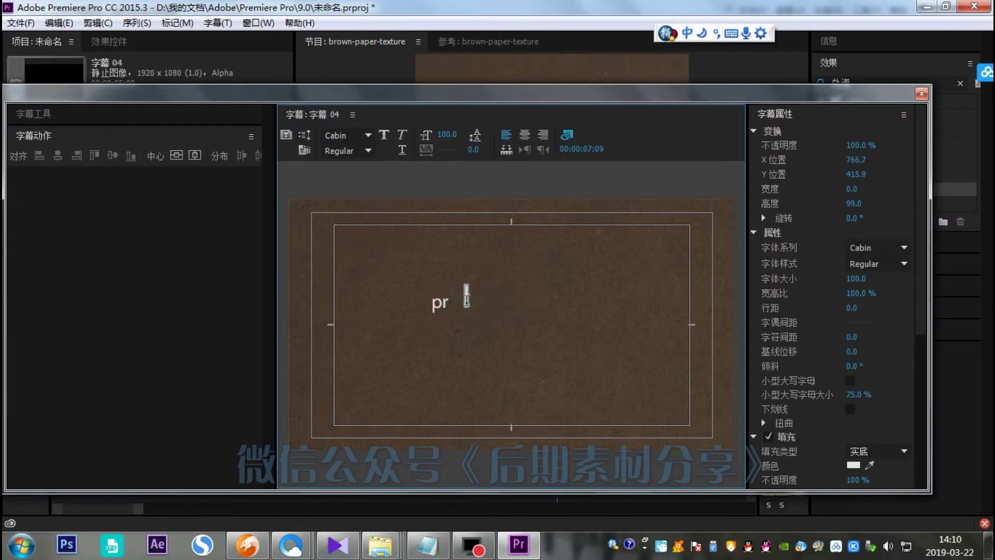
click(368, 134)
drag(496, 176, 496, 374)
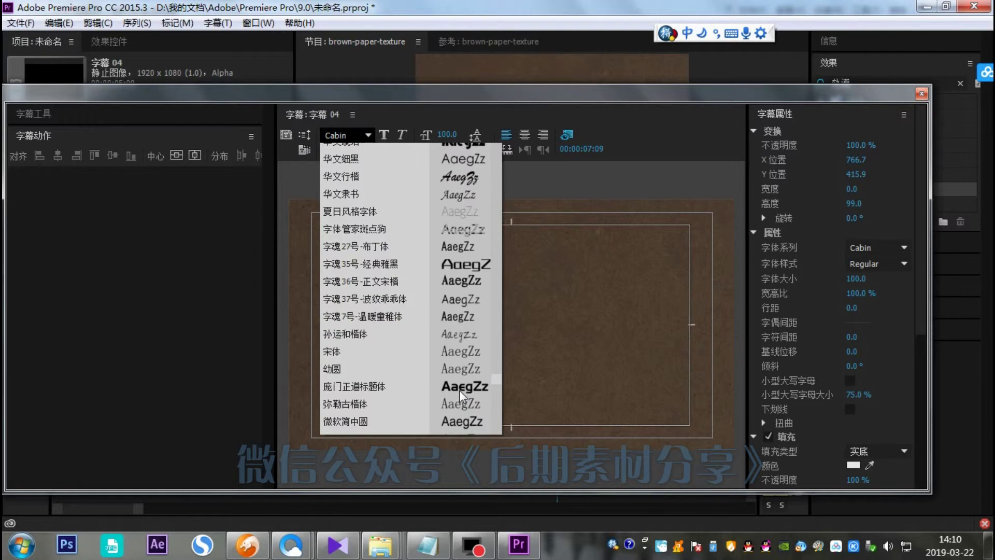
click(462, 386)
double_click(440, 303)
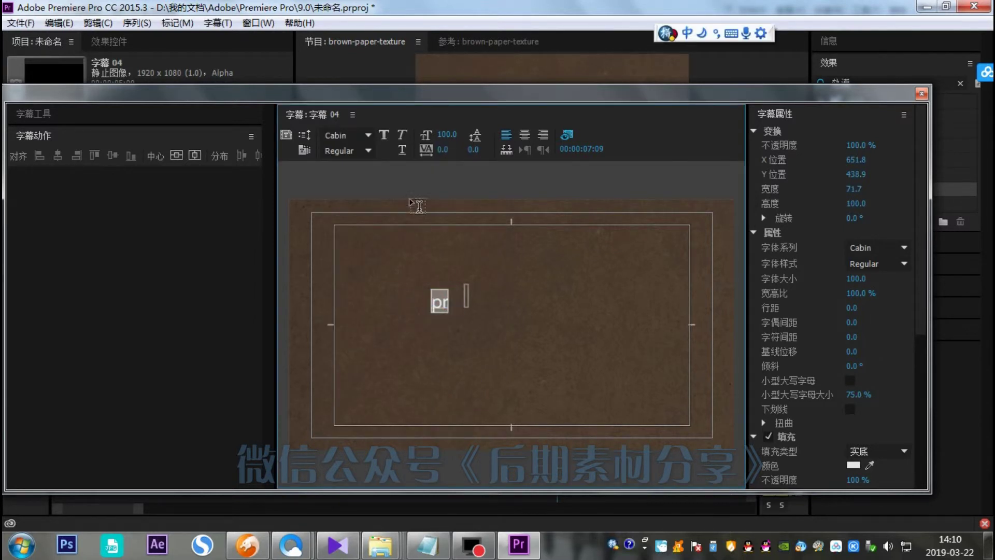
click(367, 135)
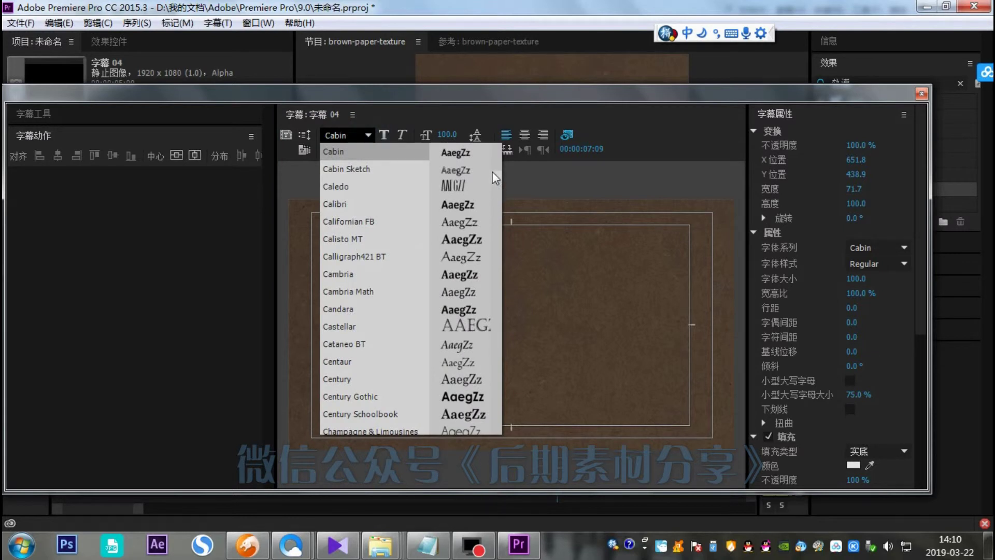
drag(494, 177, 499, 381)
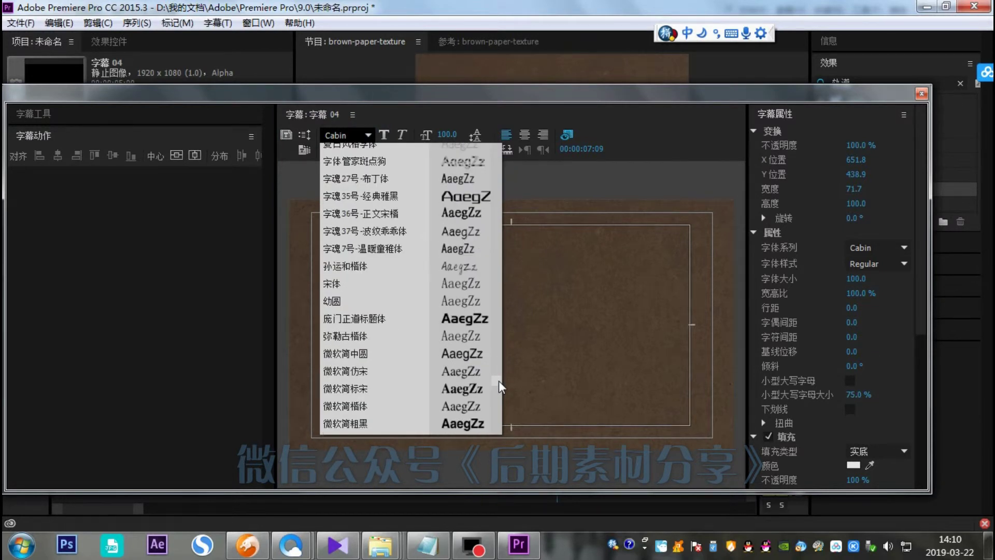
click(377, 319)
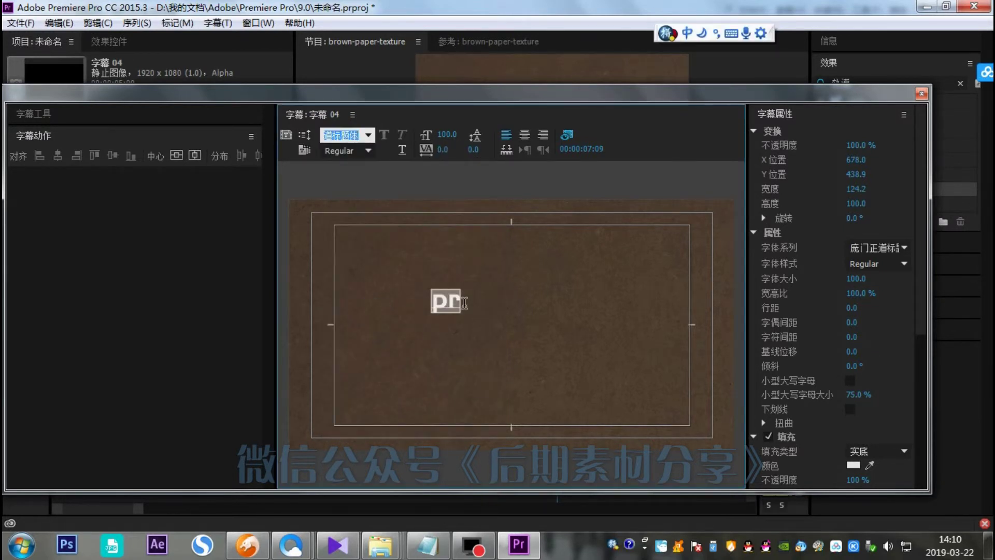
Step: Type 'cc2015水墨字' after 'pr', correcting the mistyped digits
click(464, 303)
text(cc)
key(Return)
text(2)
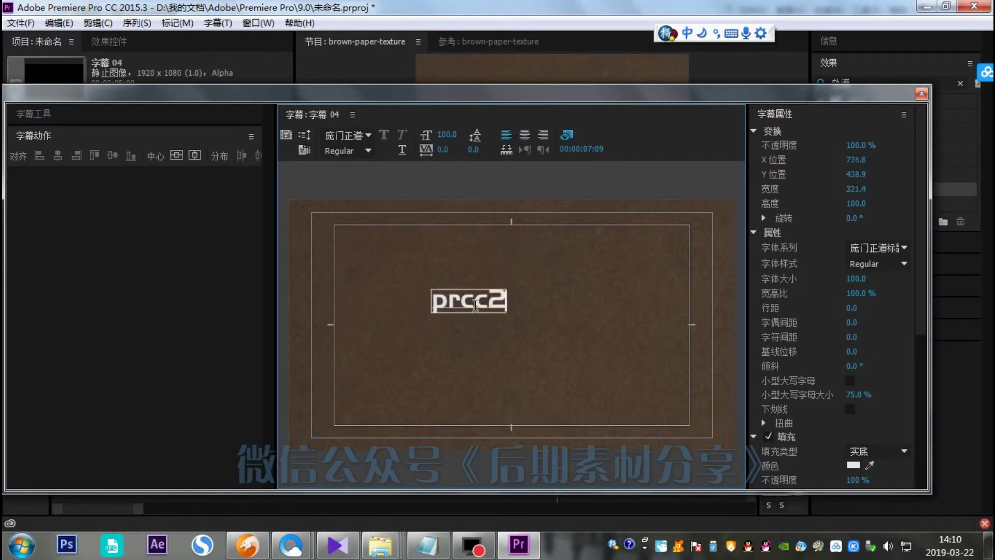
text(081)
key(BackSpace)
key(BackSpace)
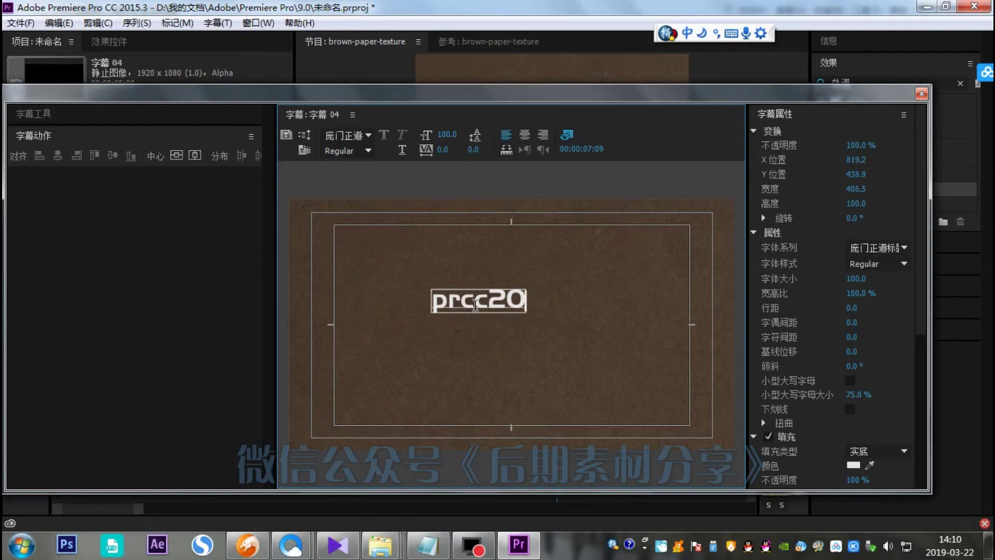
text(15)
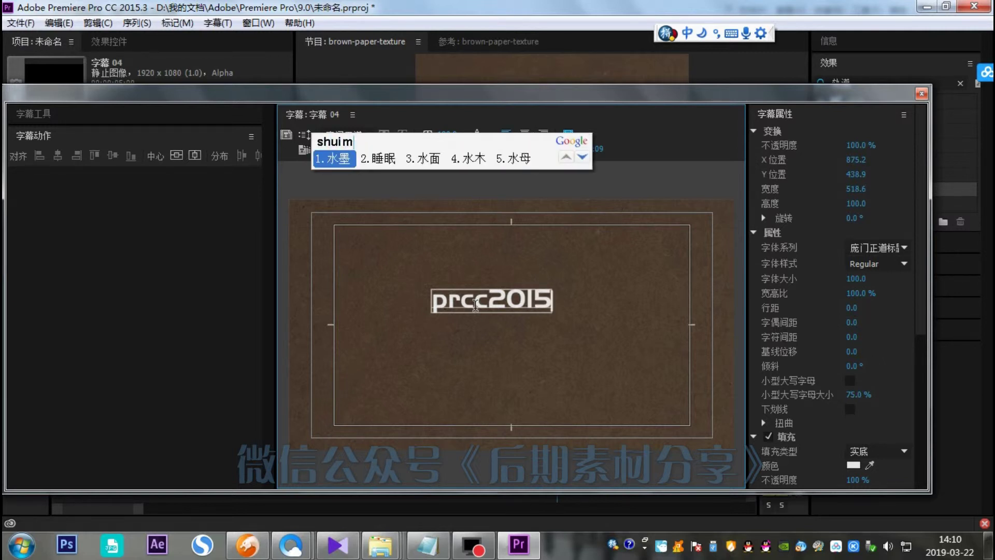
text(水墨zi)
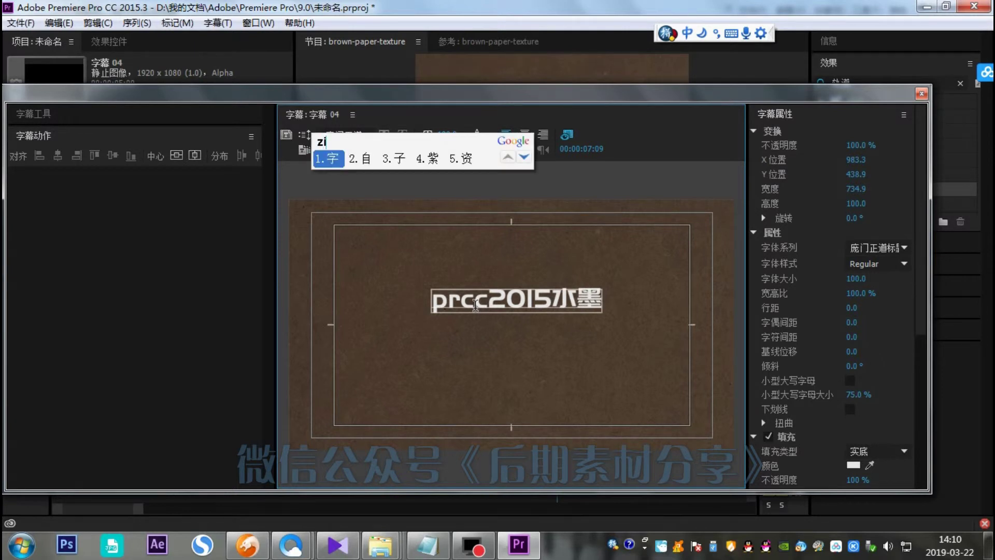
text(字)
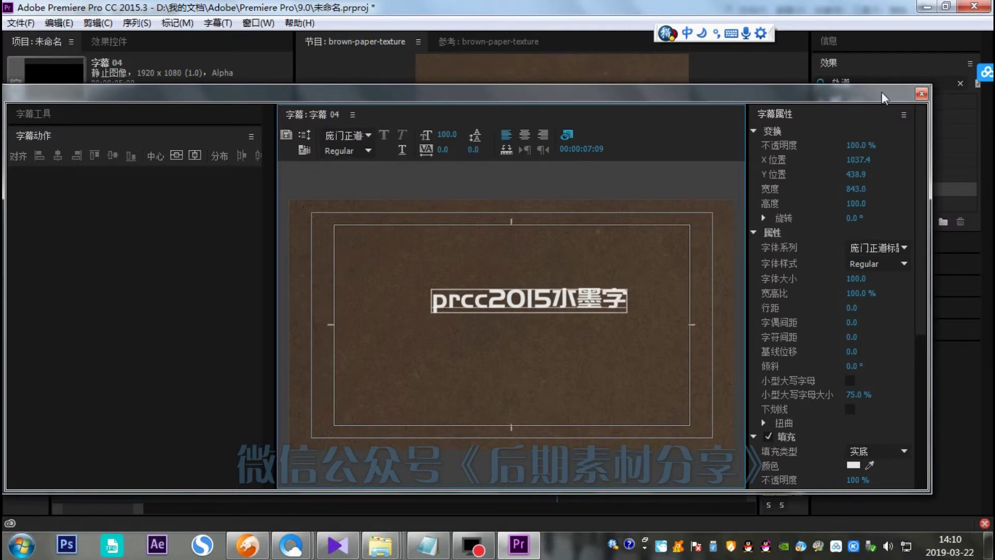
Step: Close the title editor and place 字幕 04 on V2 above the second paper-texture clip
click(921, 96)
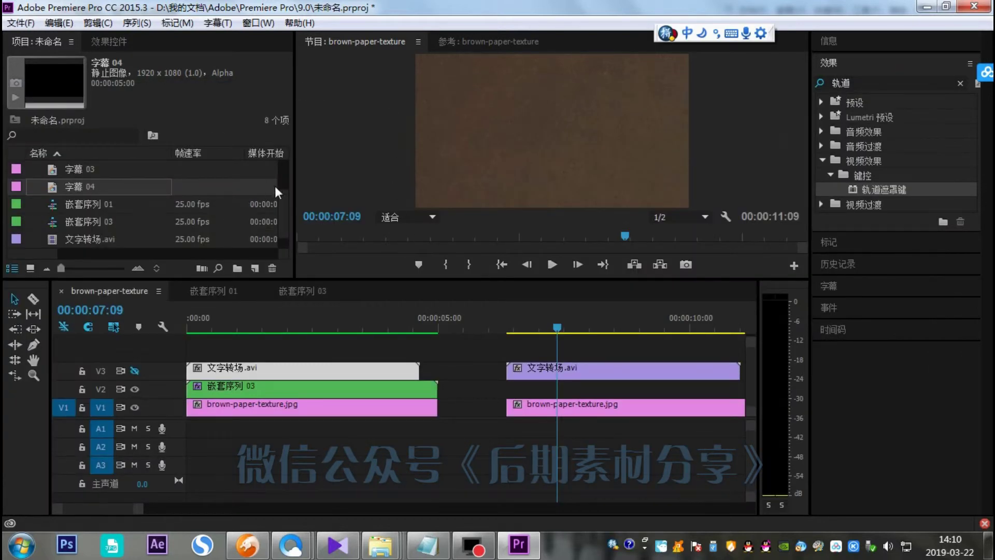
click(281, 206)
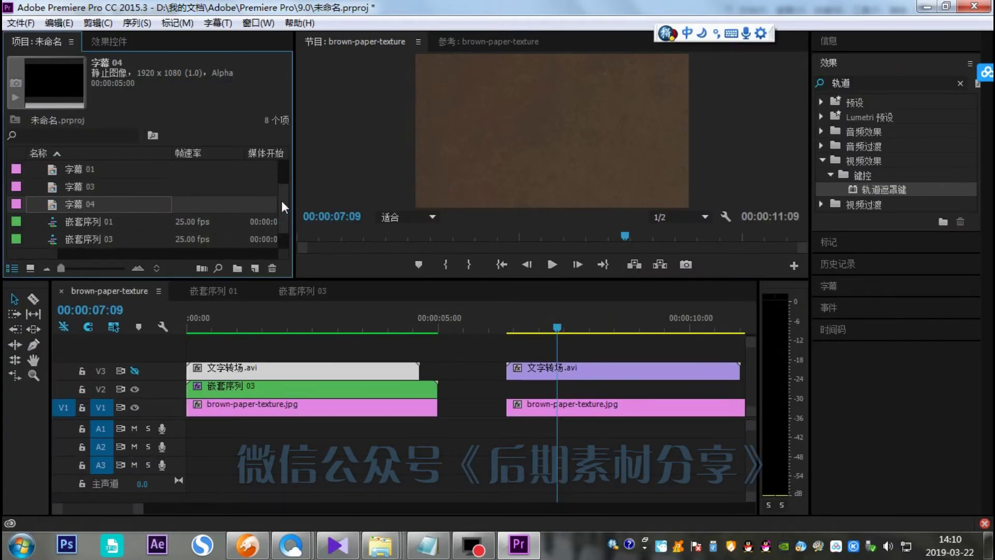
click(81, 200)
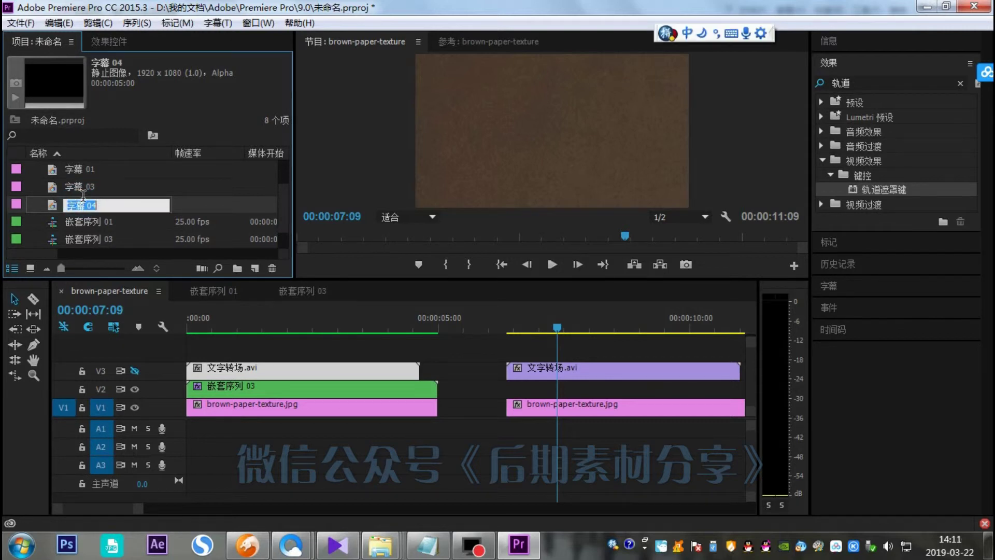
click(75, 207)
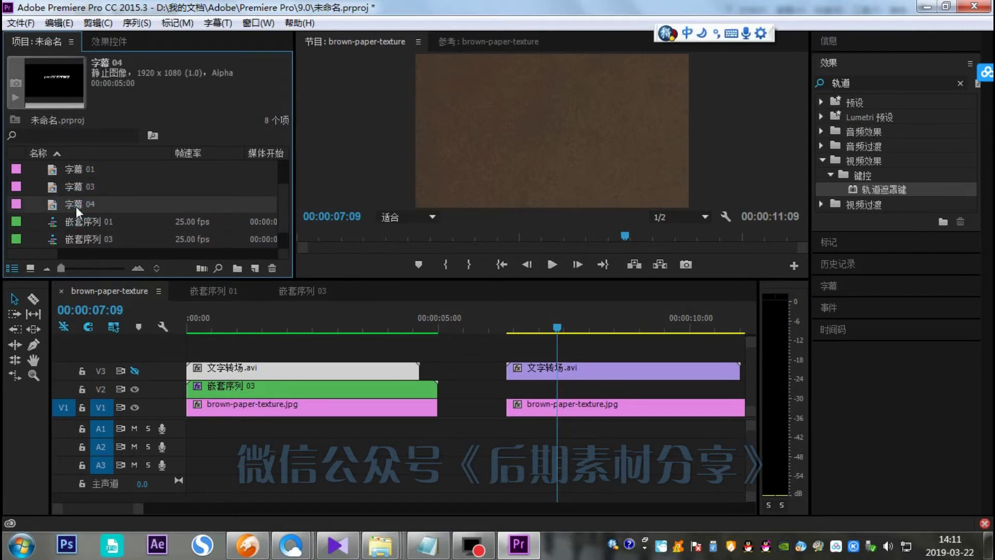
click(76, 206)
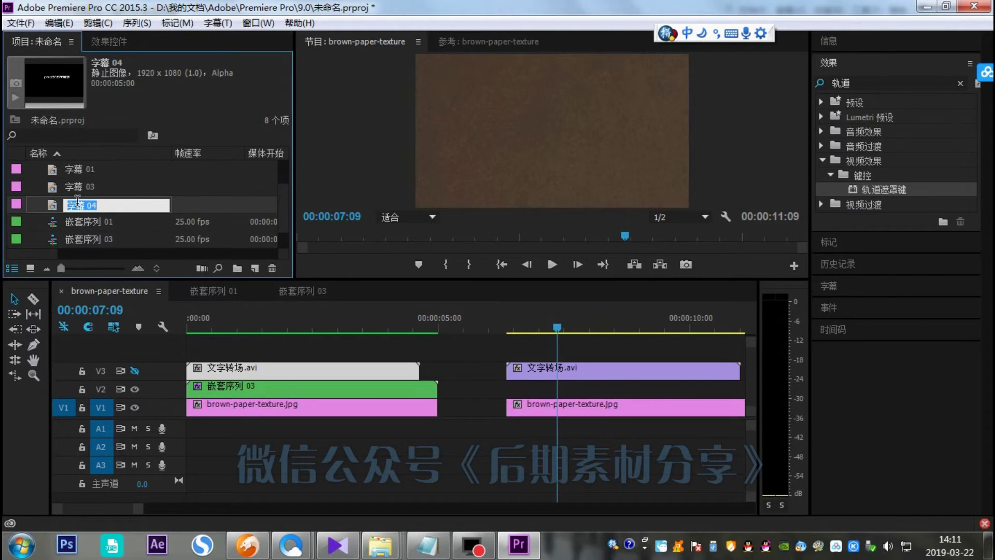
drag(60, 204, 521, 412)
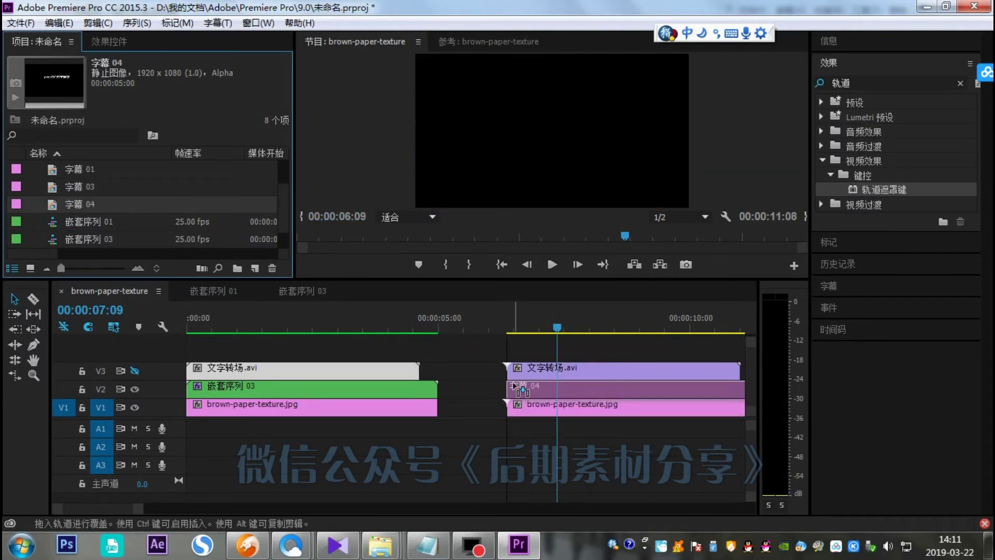
drag(521, 411, 522, 390)
drag(551, 323, 543, 326)
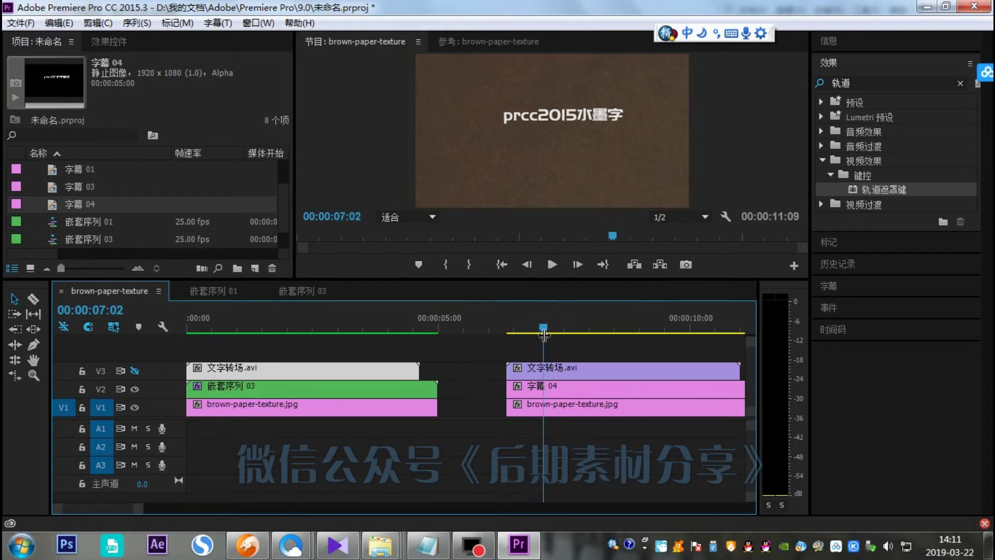
Step: Apply 轨道遮罩键 to 字幕 04 with matte 视频 3 and 亮度遮罩 (luma) compositing
click(872, 82)
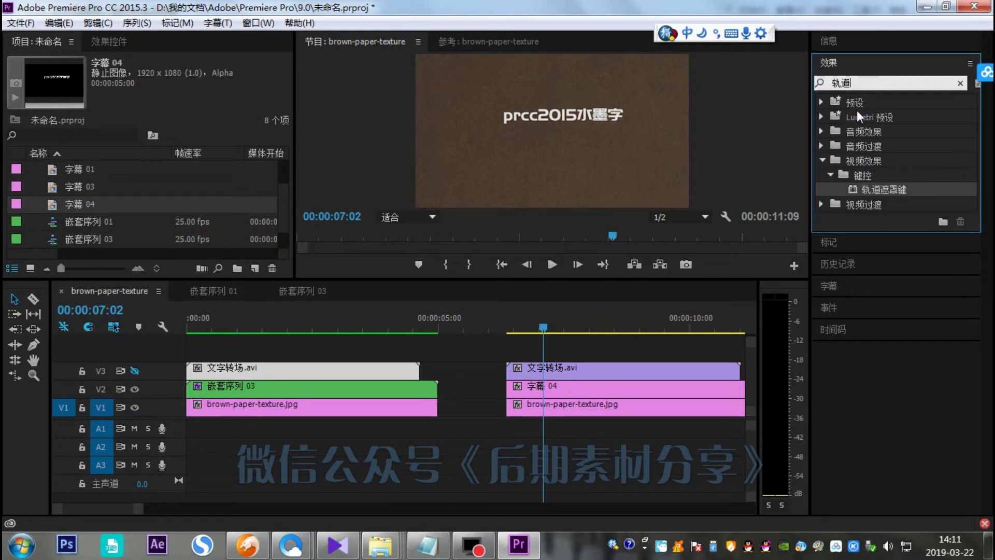
drag(881, 191, 564, 394)
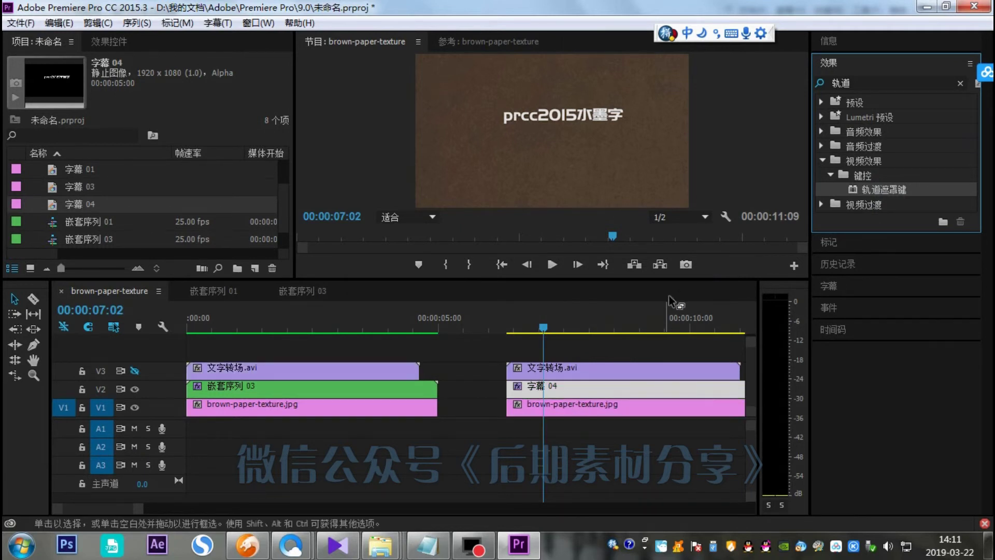
click(120, 42)
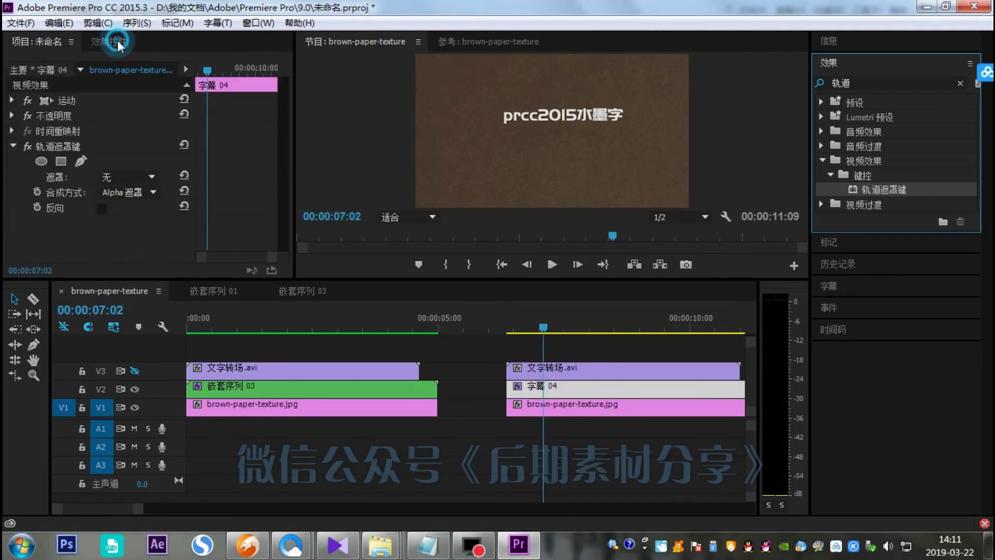
click(54, 145)
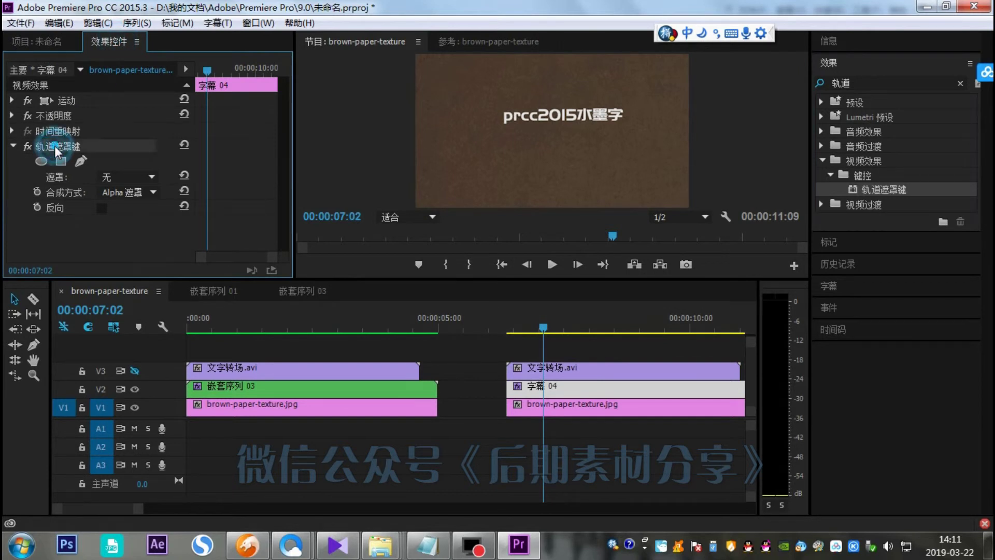
click(150, 176)
click(138, 212)
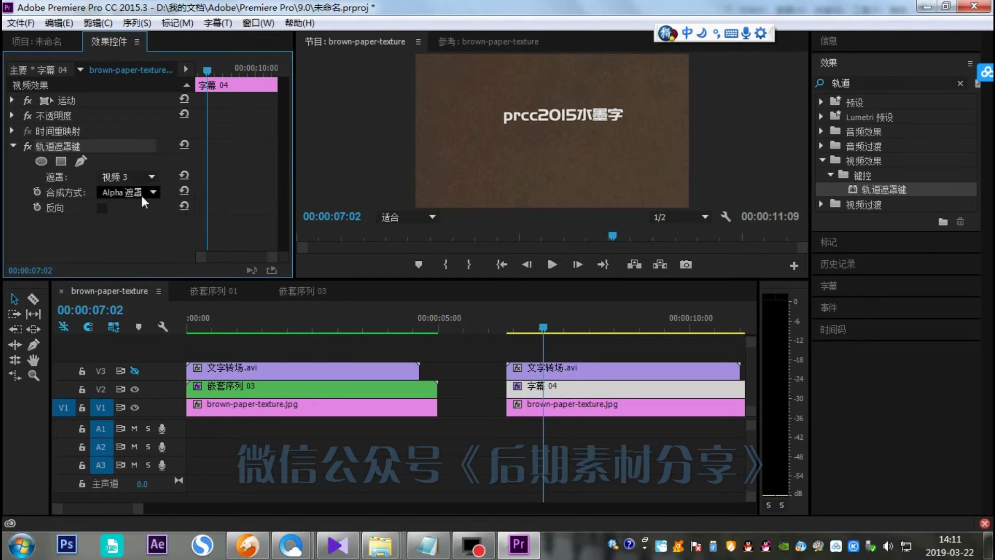
click(147, 190)
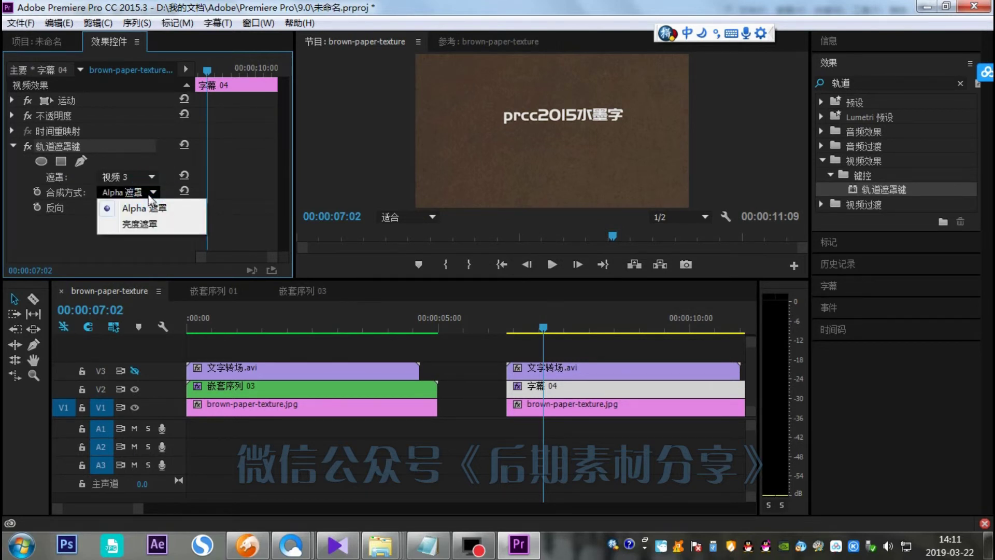
click(137, 225)
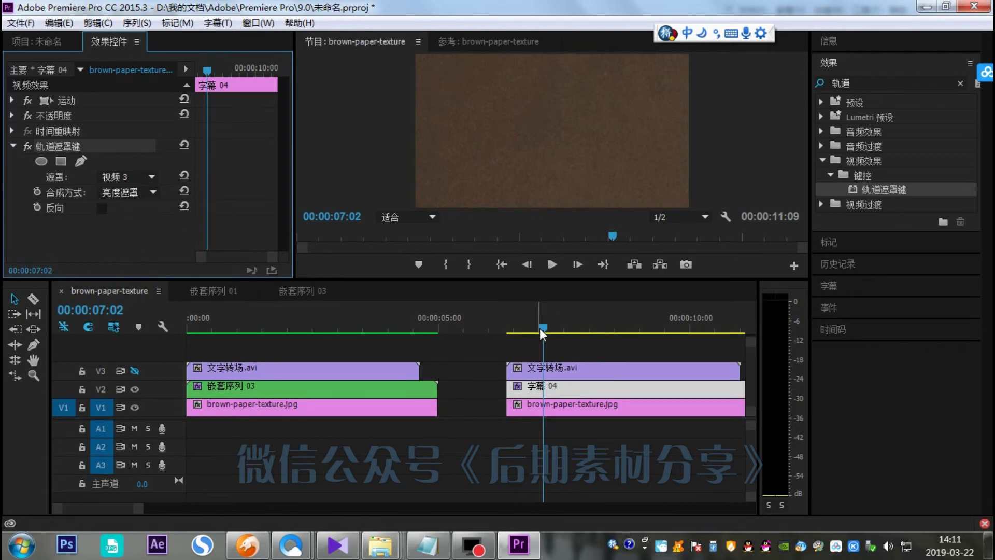
click(135, 370)
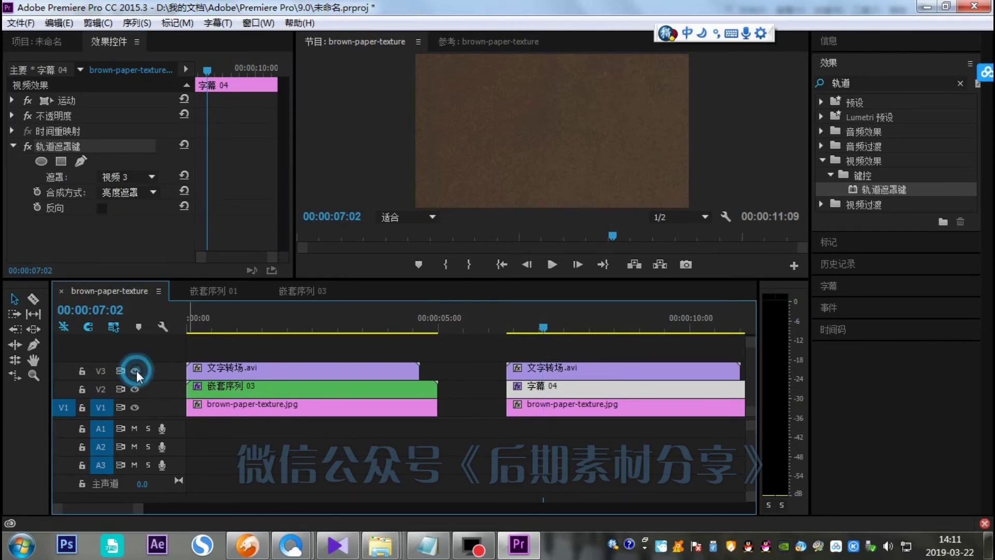
drag(543, 328, 518, 336)
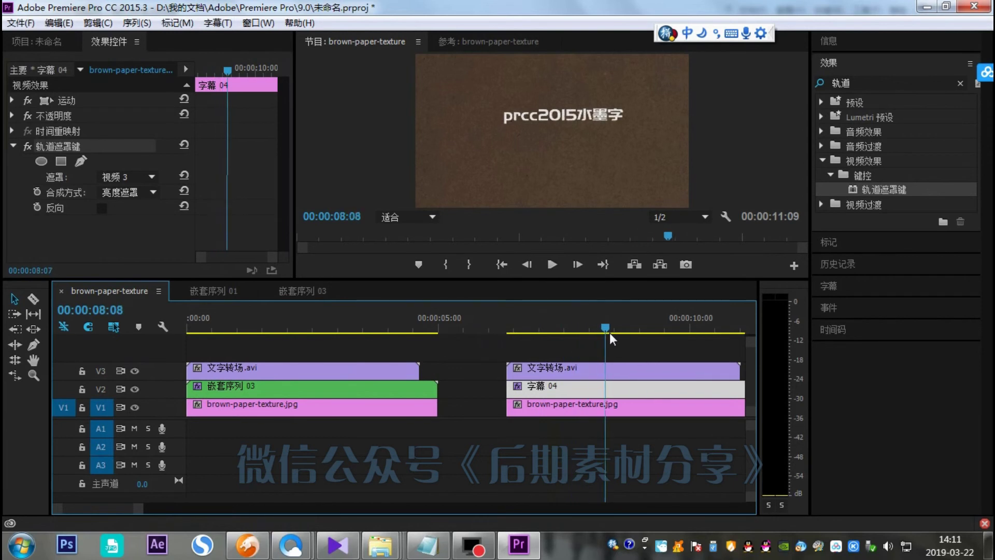
click(549, 270)
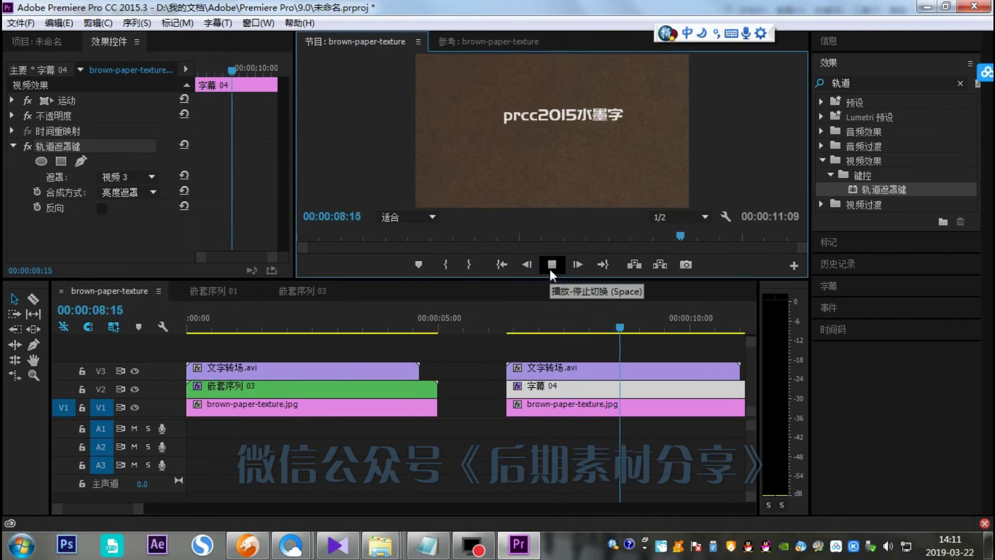
click(551, 269)
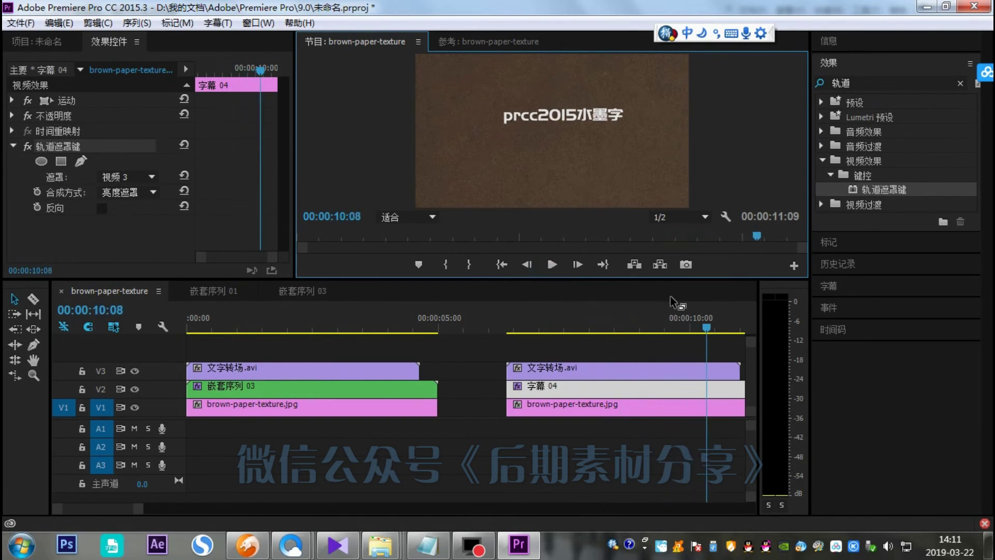
drag(700, 326, 601, 333)
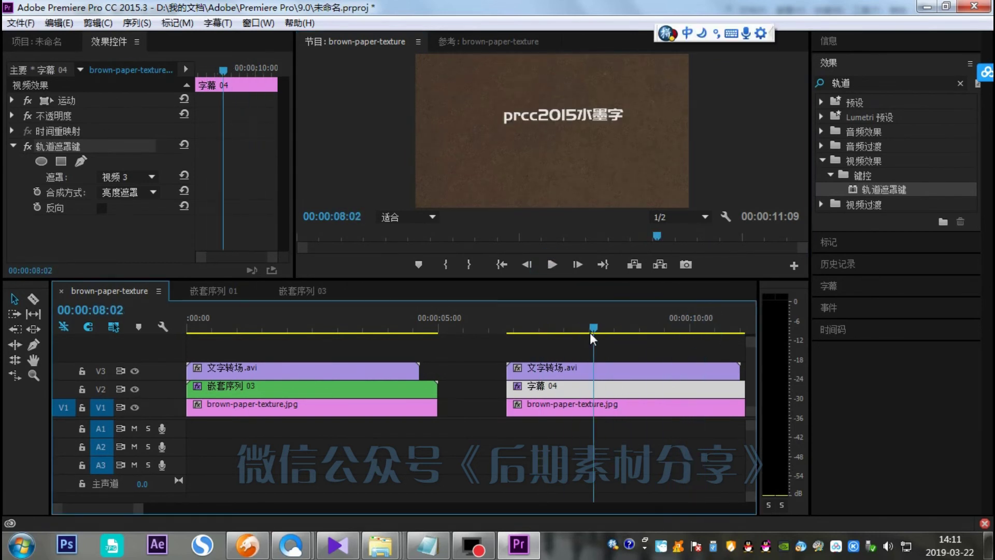